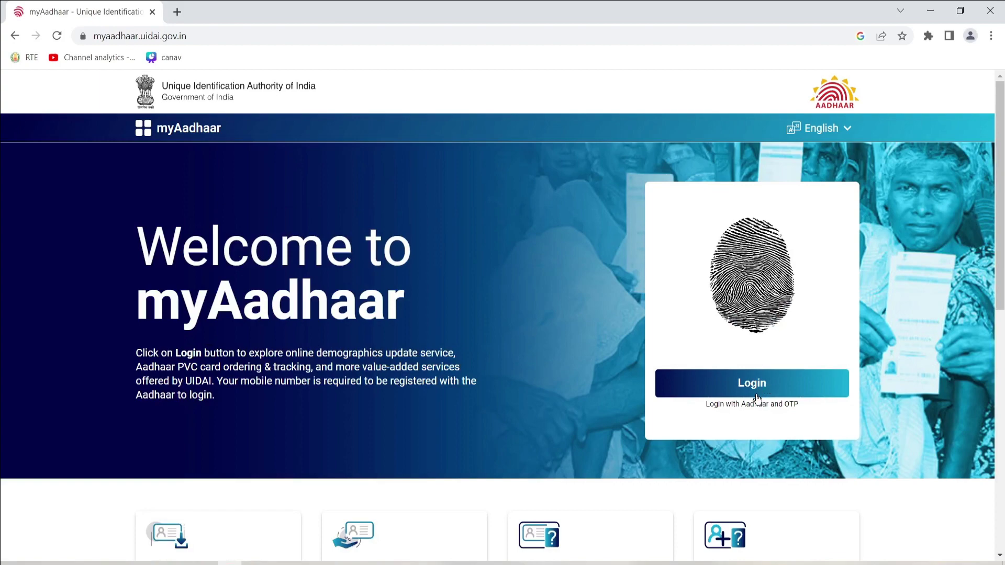
- Visit the Download Aadhaar service page, then return to the myAadhaar home dashboard
scroll(555, 322, "down", 4)
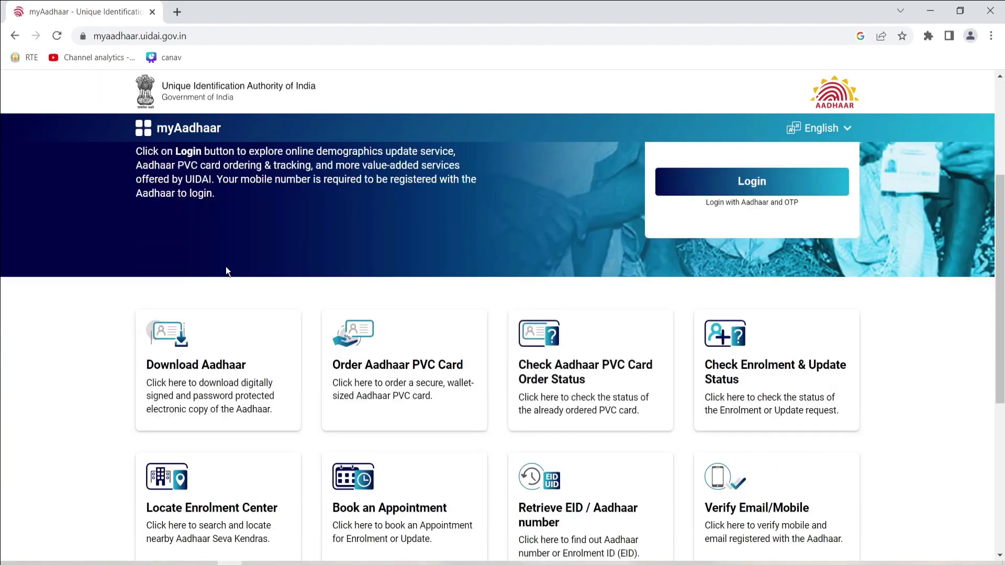
left_click(208, 353)
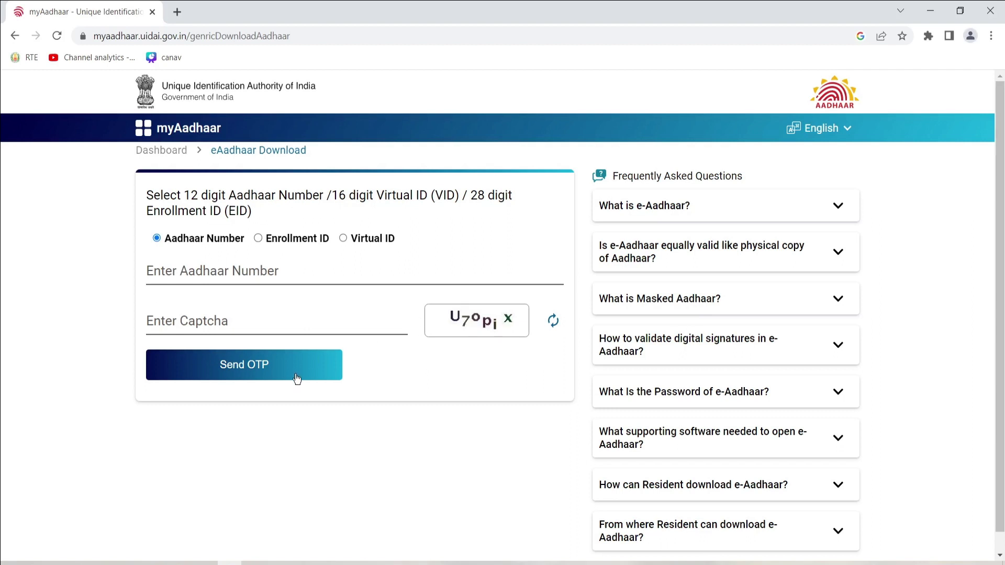
left_click(155, 155)
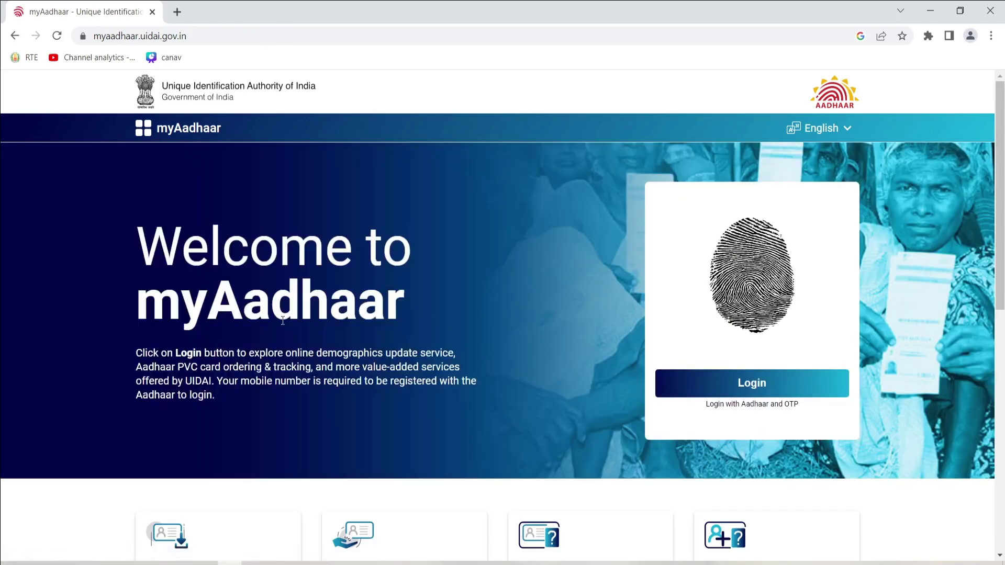
scroll(286, 331, "down", 2)
scroll(285, 332, "down", 1)
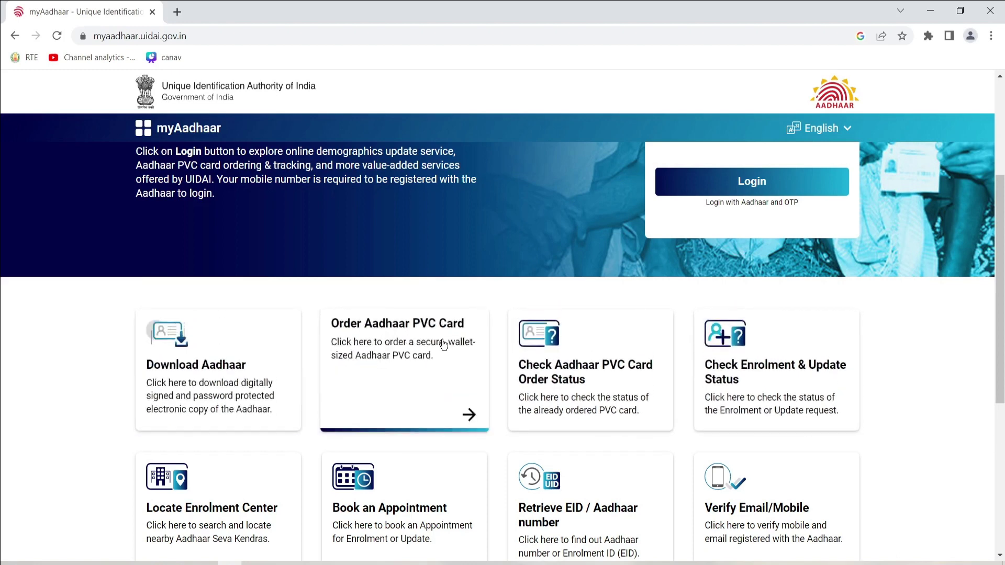
- Start a PVC card order, enter a refreshed captcha, and tick 'My mobile number is not registered'
left_click(397, 355)
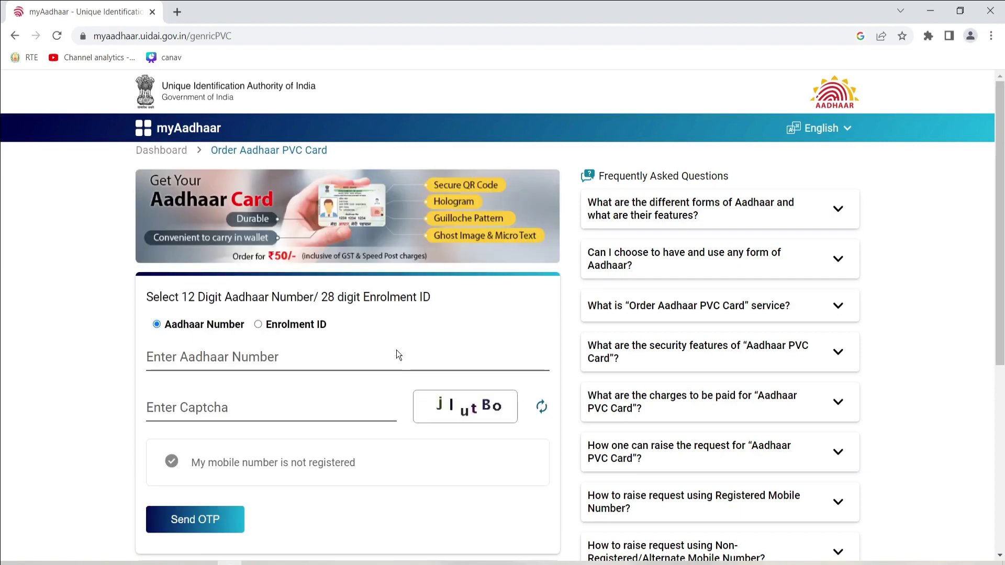
scroll(396, 350, "down", 3)
scroll(397, 356, "up", 1)
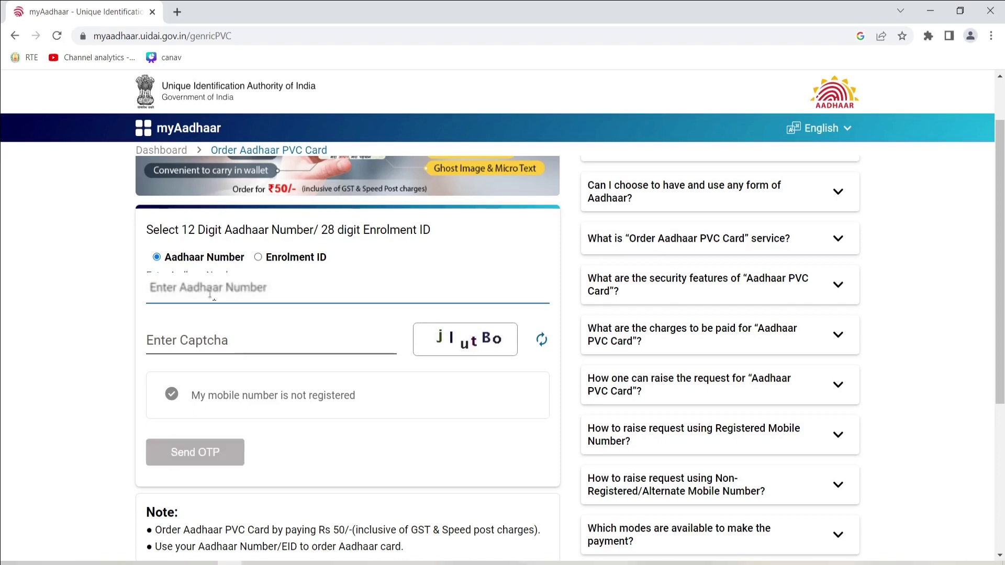
left_click(206, 344)
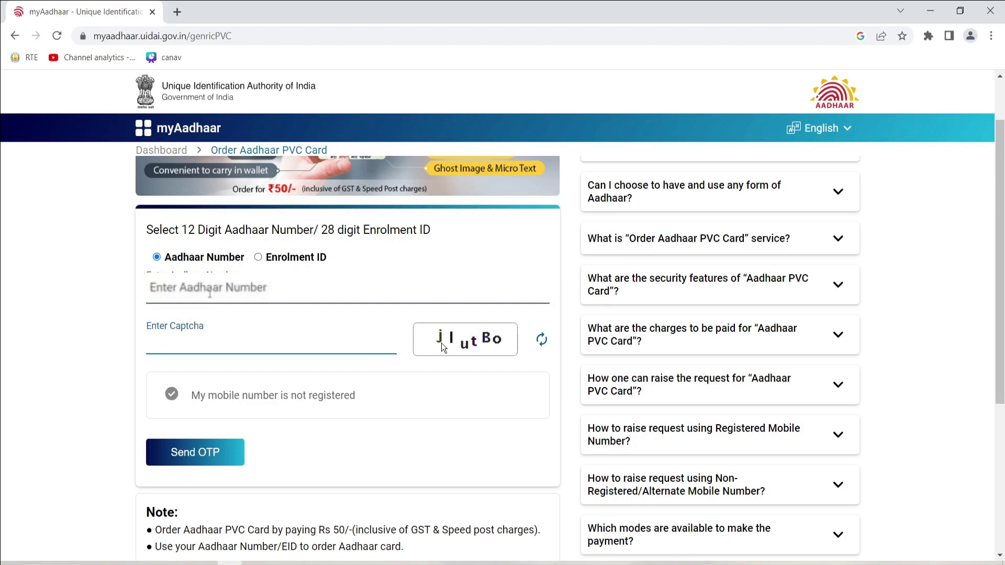
left_click(542, 341)
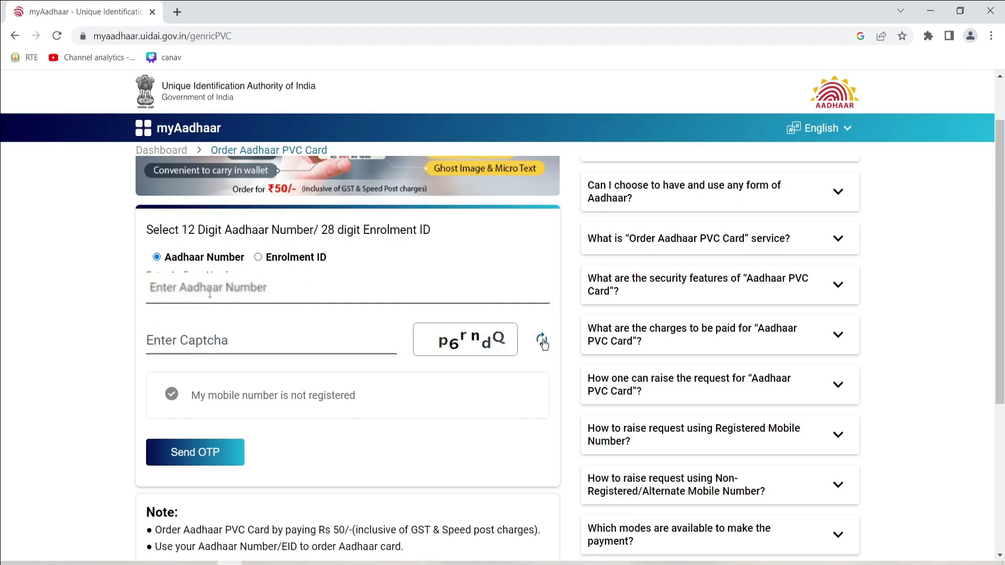
left_click(375, 336)
type("p")
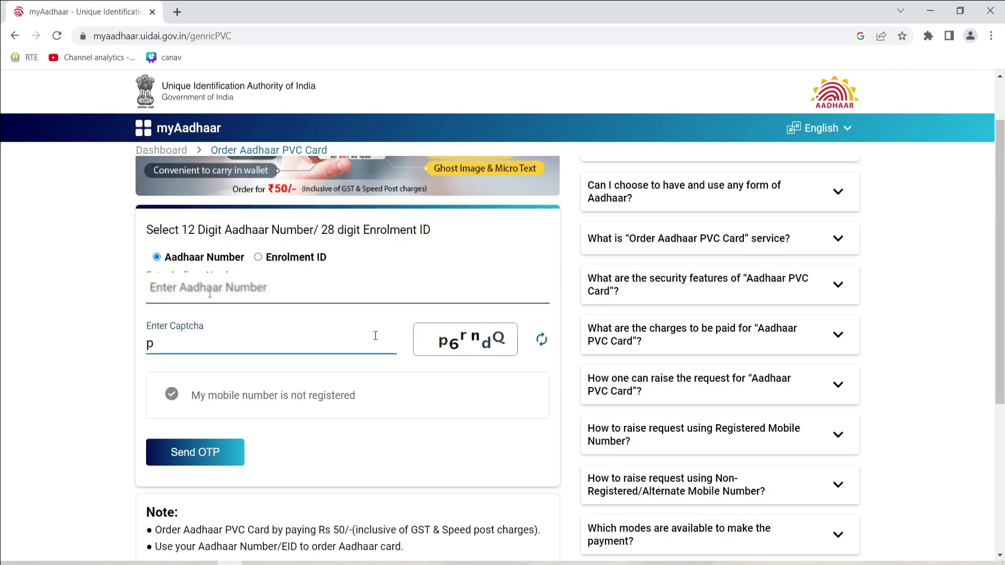
type("6")
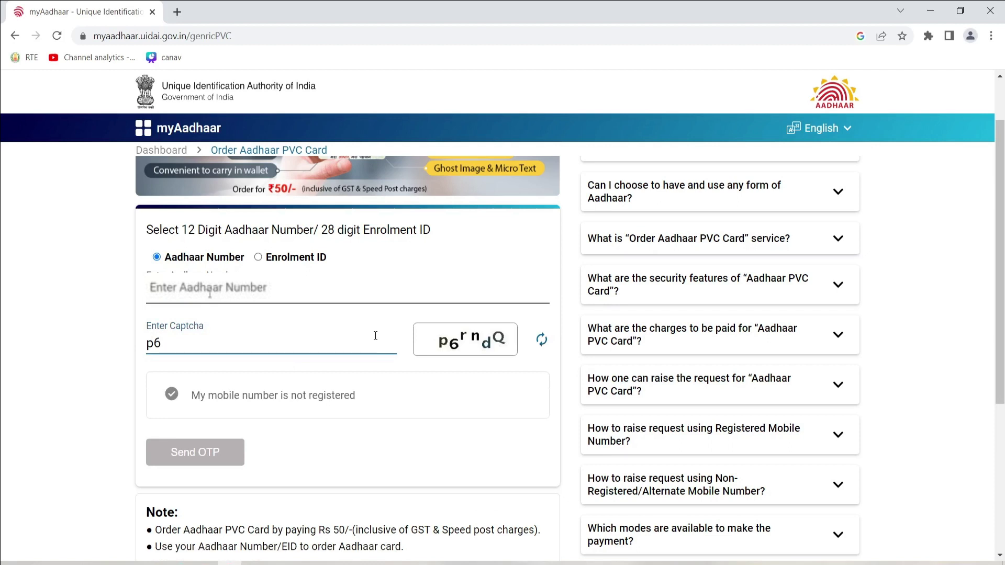
type("rndQ")
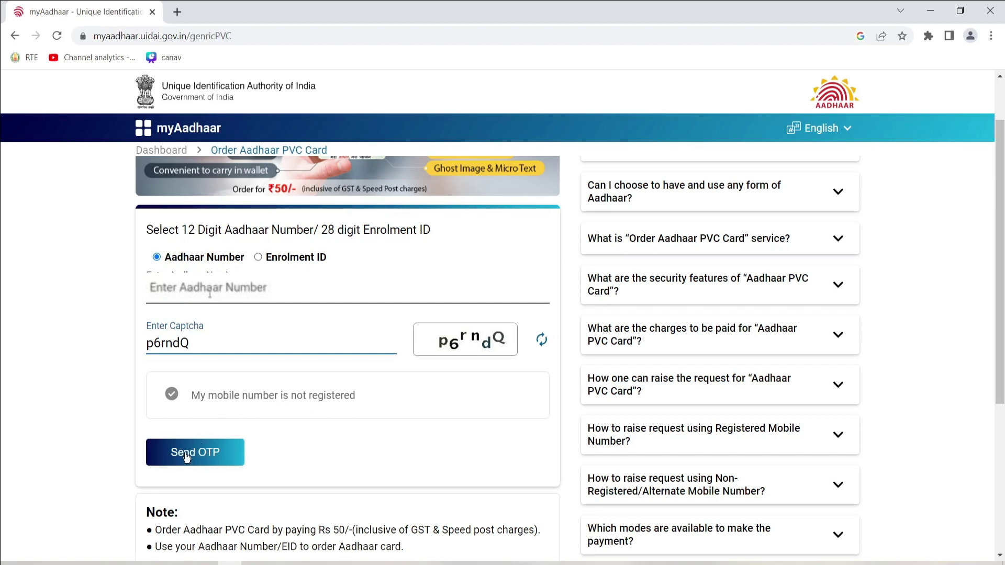
left_click(266, 397)
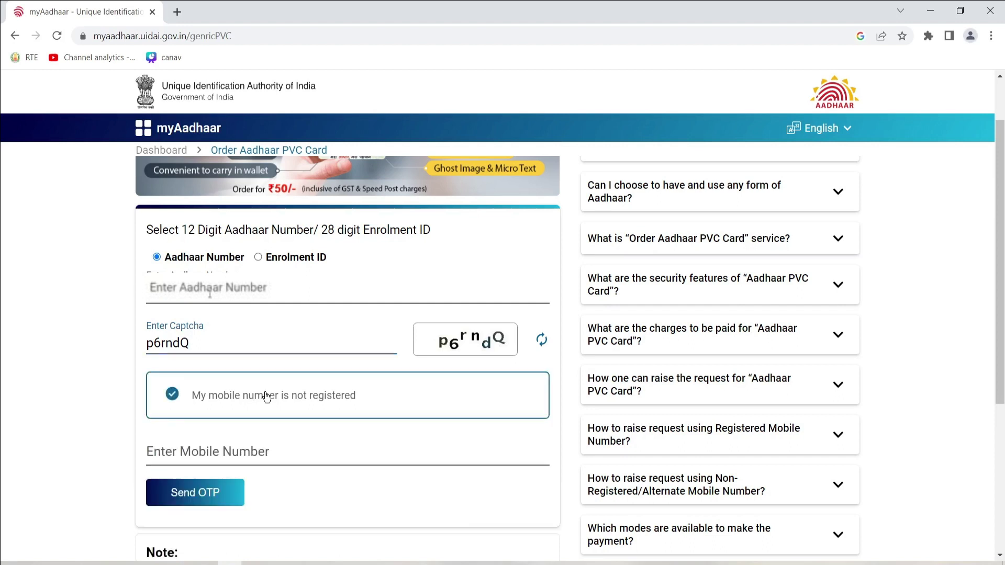
- Enter an alternate mobile number, request an OTP, and fill in the received OTP
left_click(213, 453)
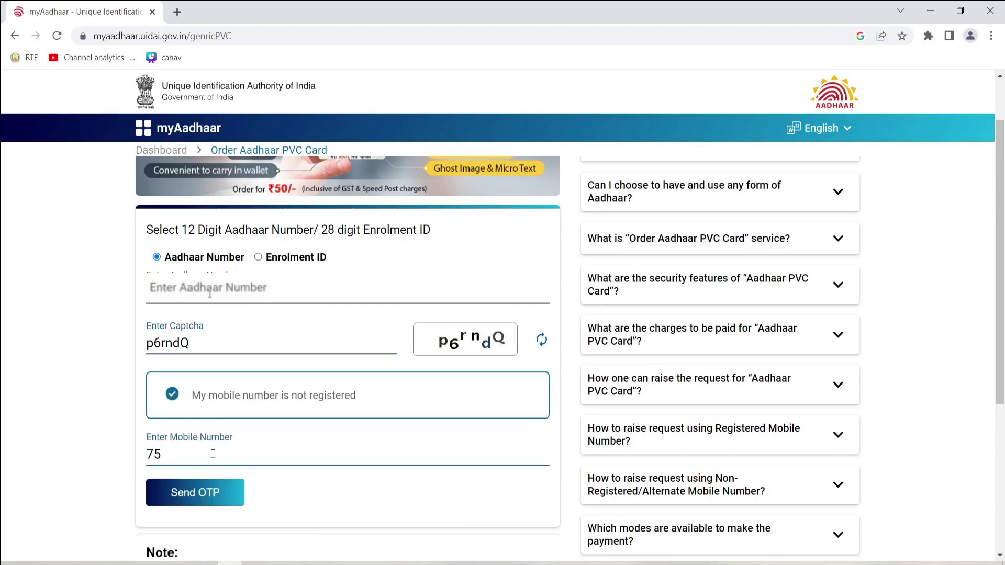
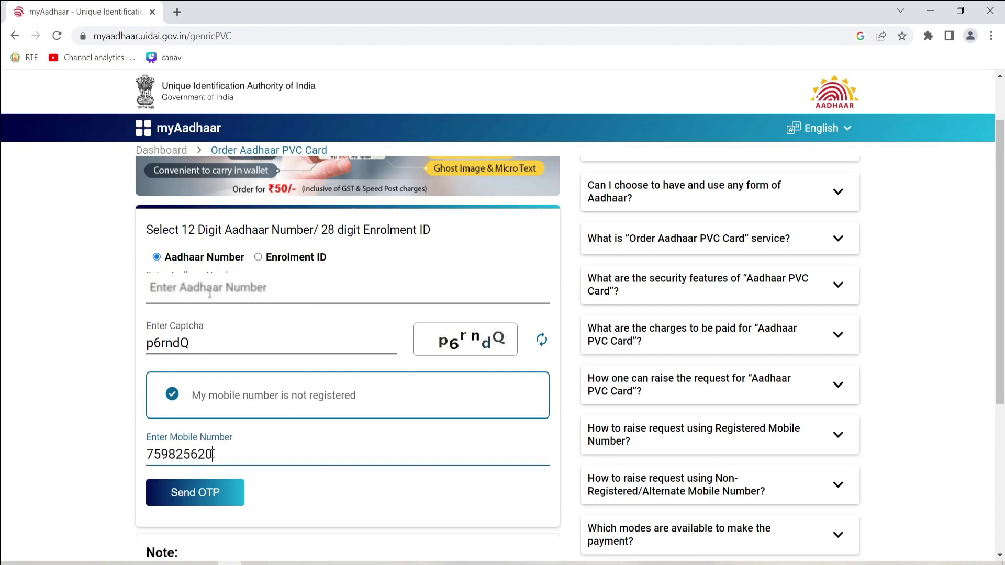
left_click(203, 492)
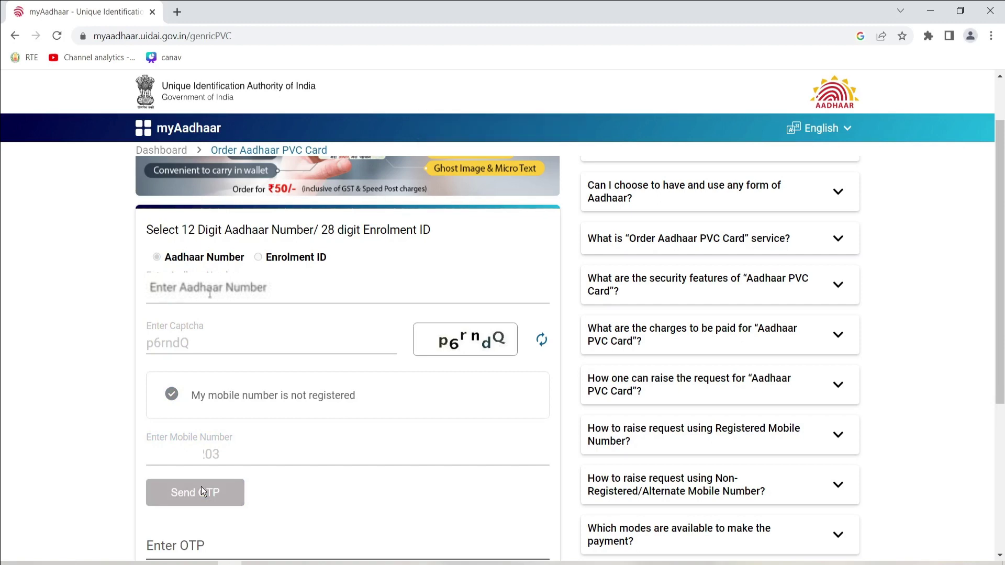
left_click(207, 549)
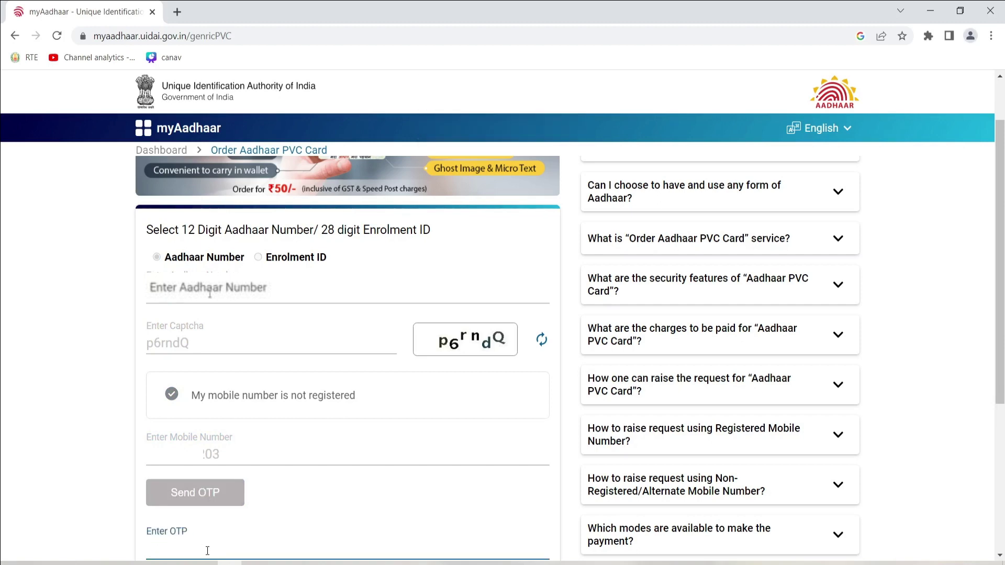
- Accept the terms and conditions, including the Rs 50 payment consent, and submit the order
scroll(207, 547, "down", 5)
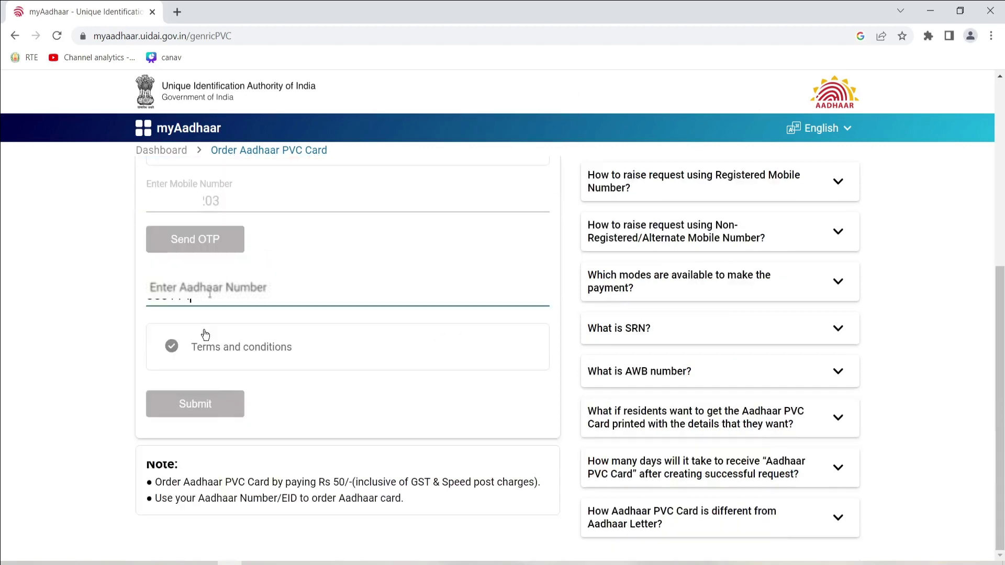
left_click(171, 350)
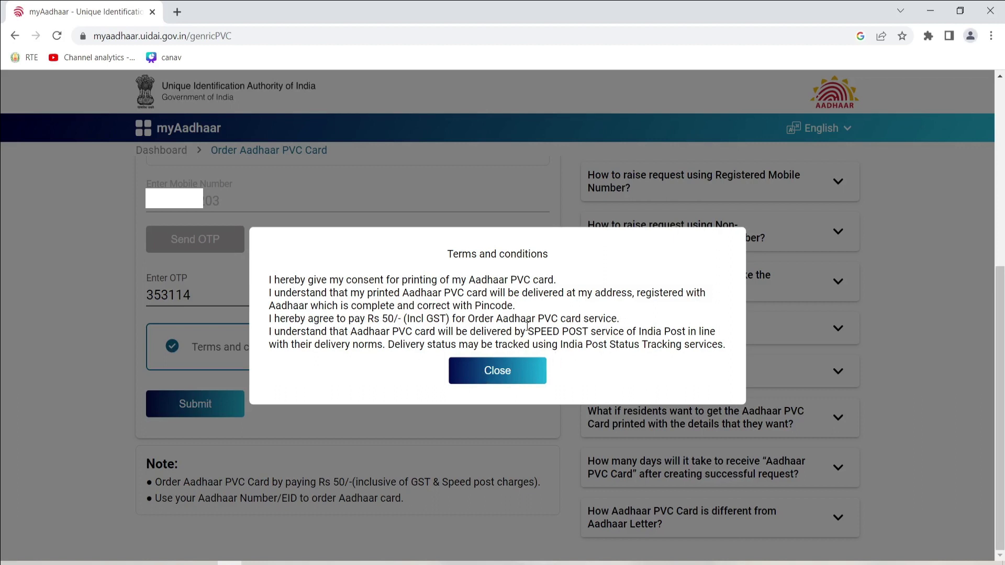
left_click_drag(496, 320, 627, 320)
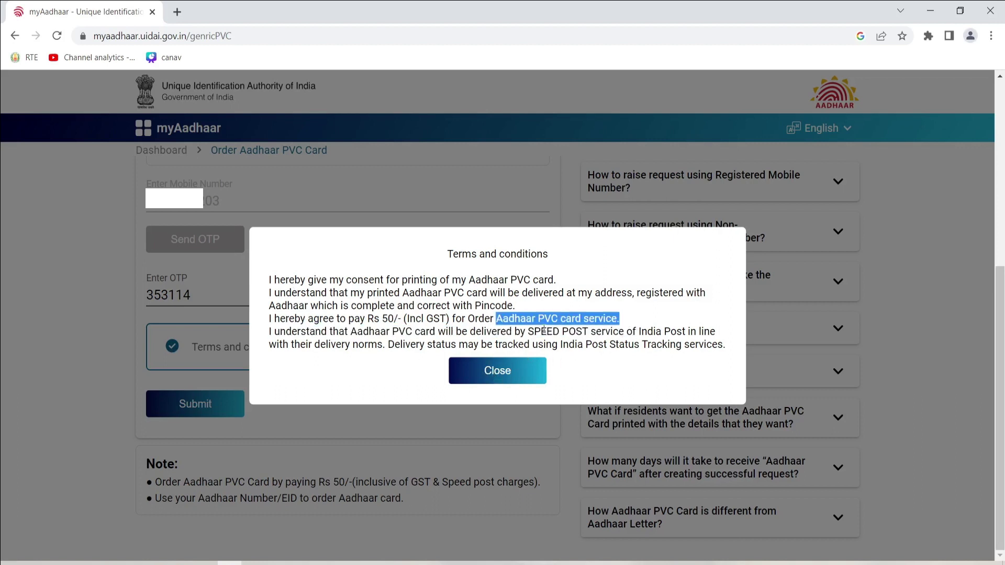
left_click(496, 375)
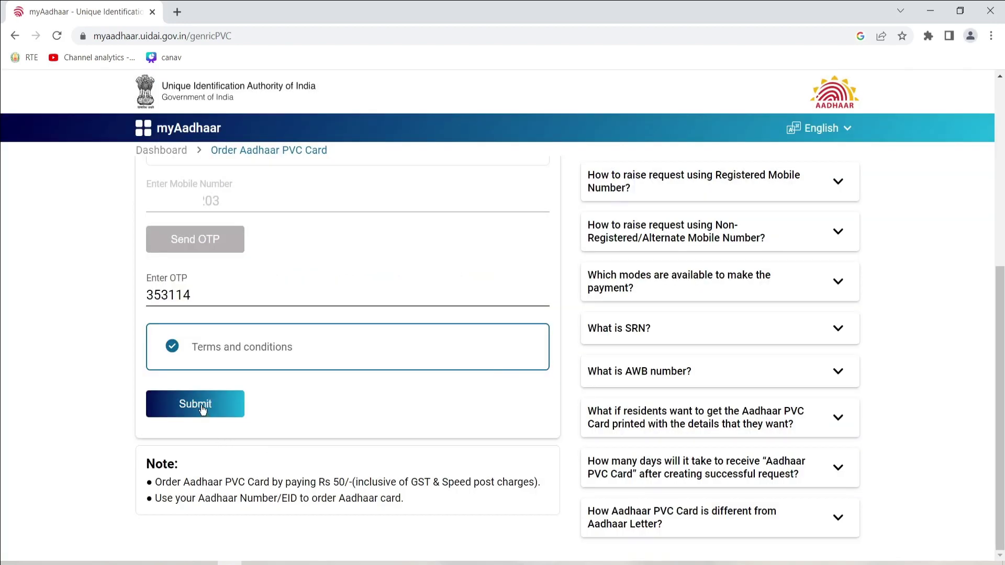
left_click(204, 411)
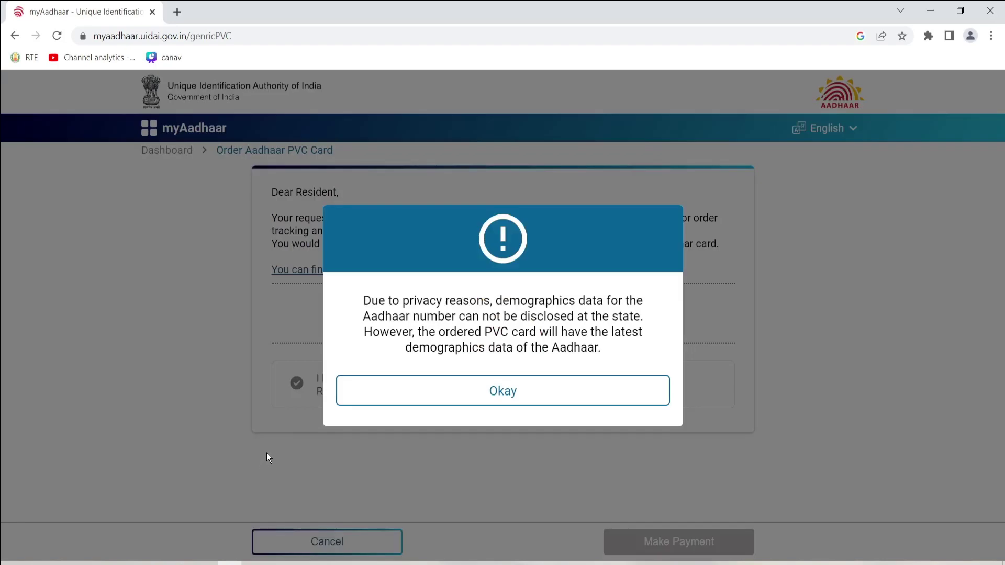
- Dismiss the privacy notice, confirm the payments and refunds process, note the SRN, and proceed to payment
left_click(516, 394)
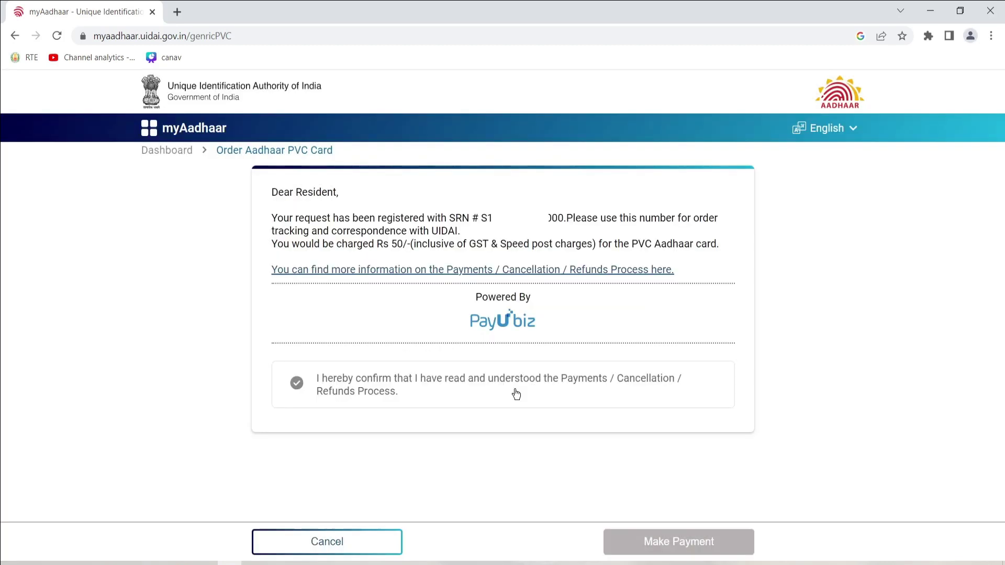
left_click(296, 383)
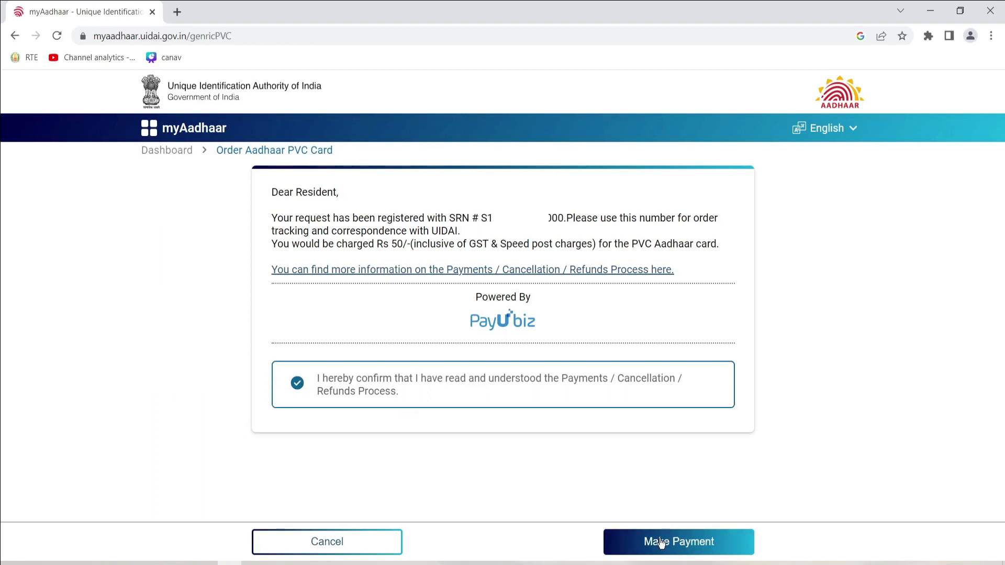
left_click_drag(449, 217, 563, 217)
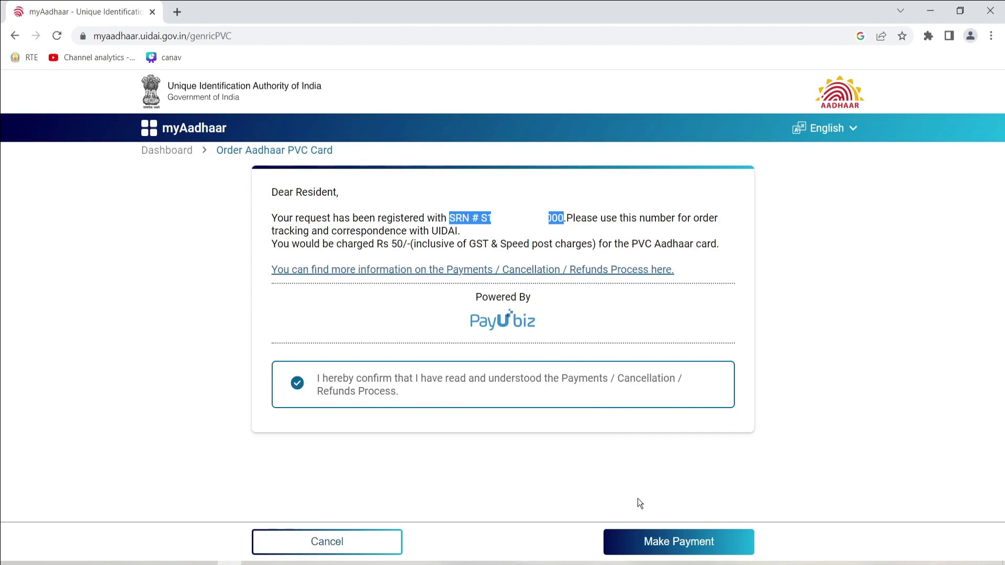
left_click(633, 547)
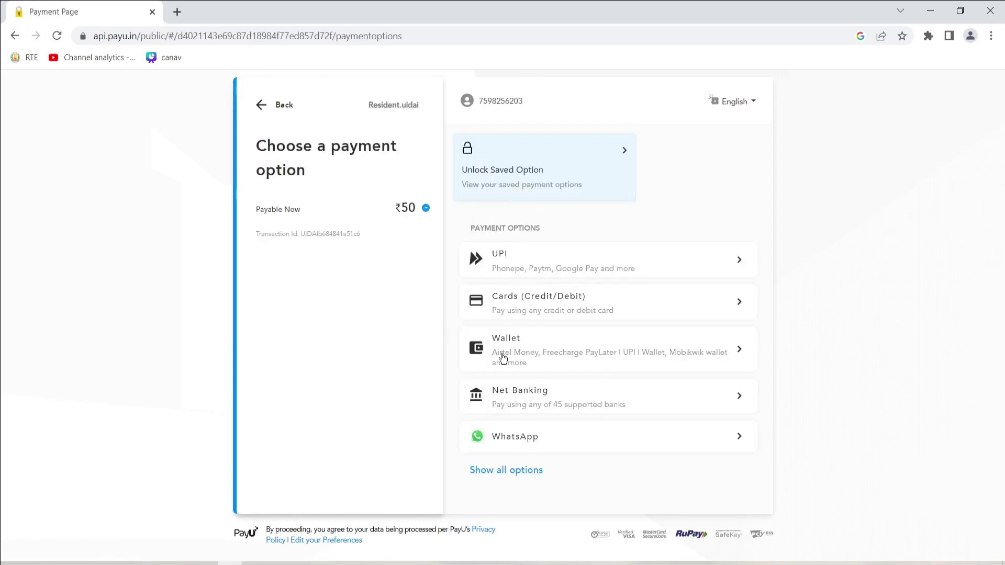
- Pay the ₹50 via Google Pay UPI, pasting and verifying the UPI ID before proceeding
left_click(507, 471)
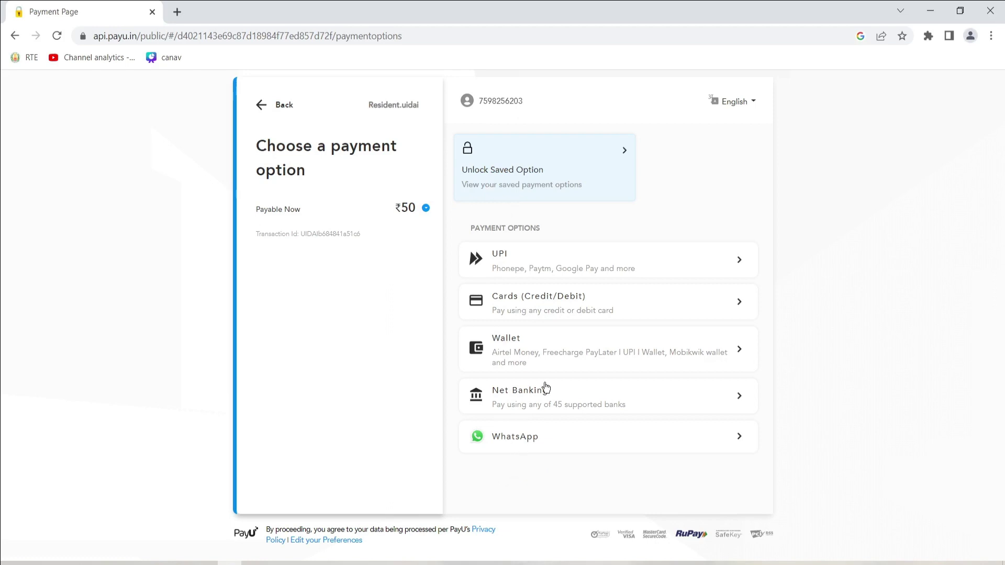
left_click(521, 269)
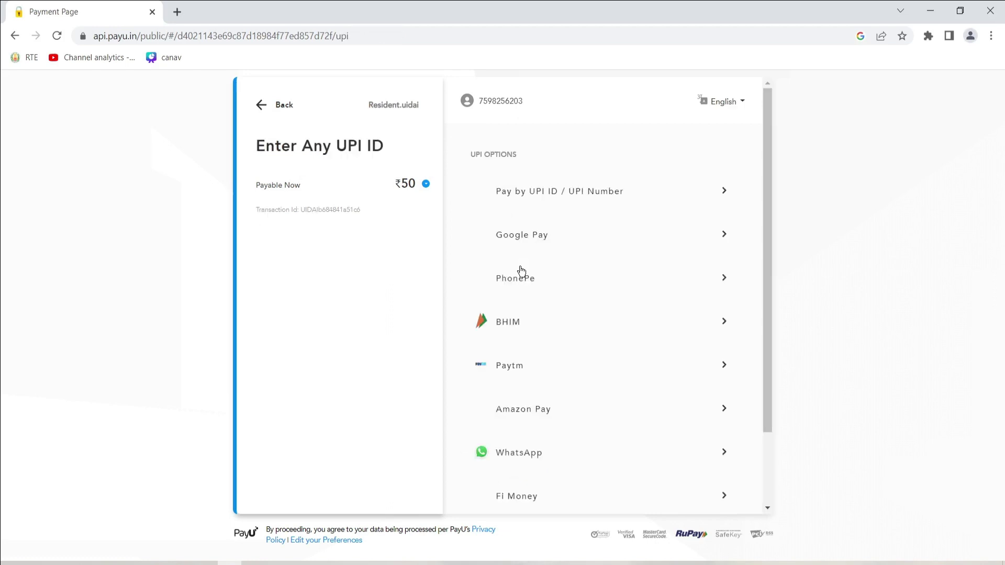
scroll(533, 241, "down", 2)
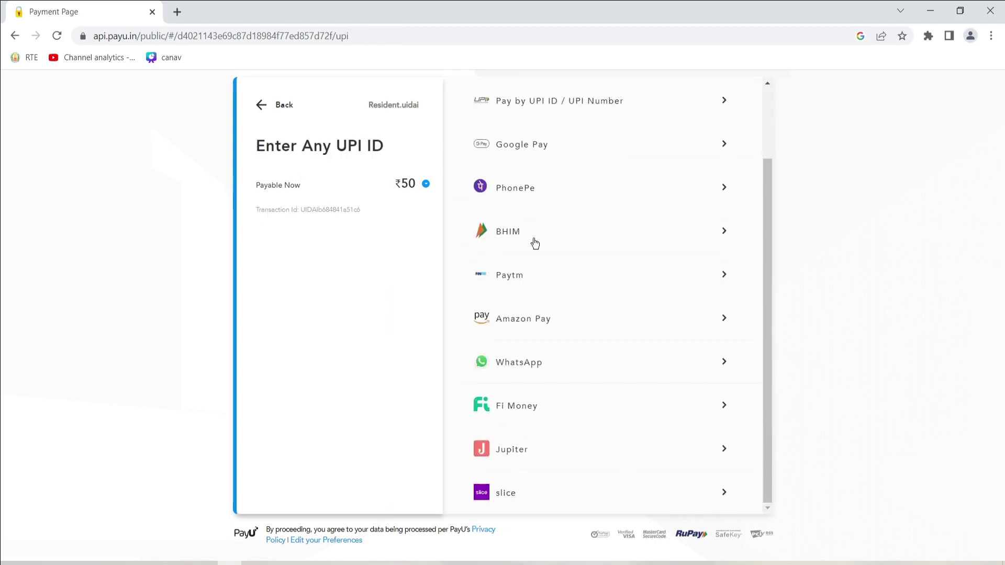
scroll(534, 243, "up", 2)
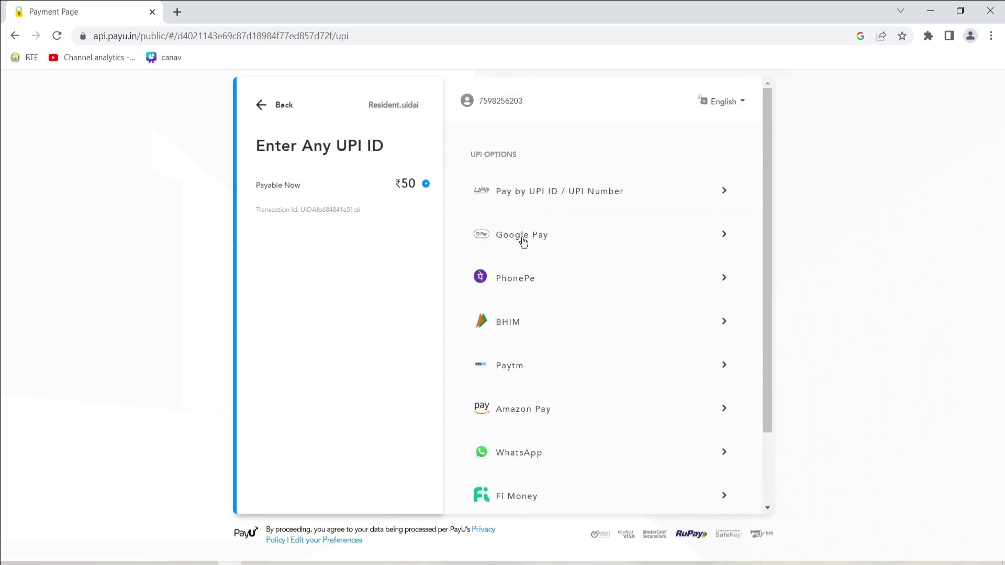
left_click(524, 240)
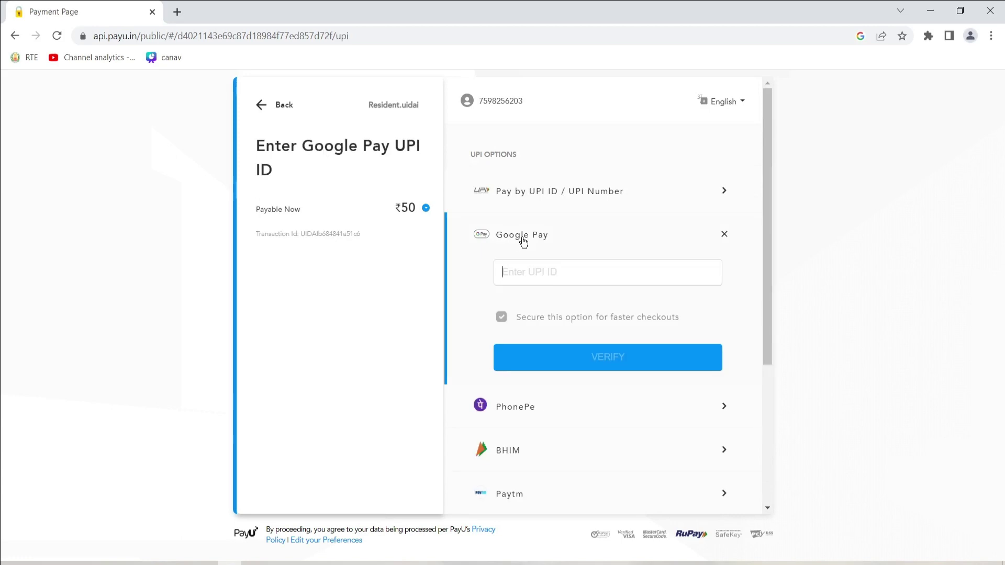
key("ctrl+v")
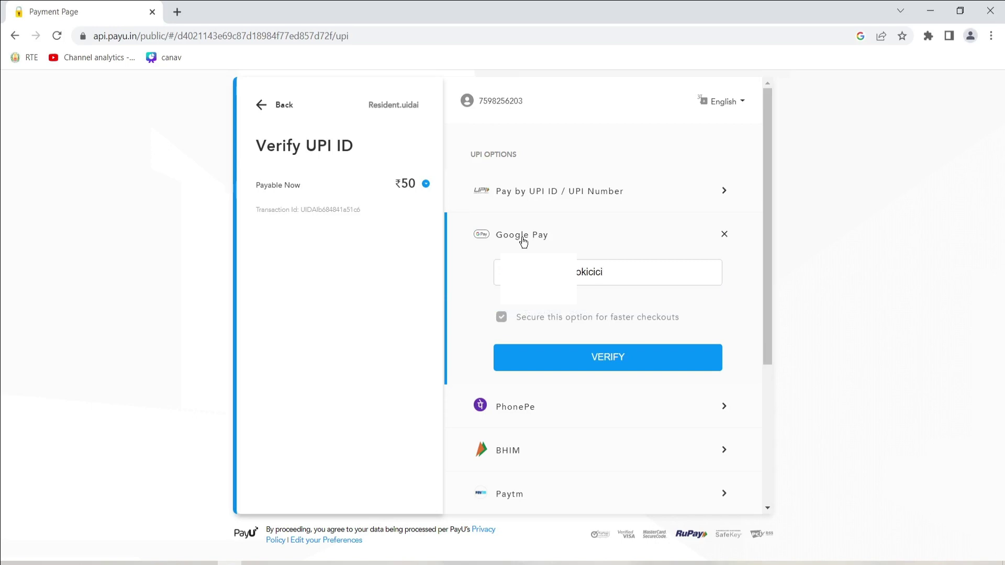
left_click(561, 364)
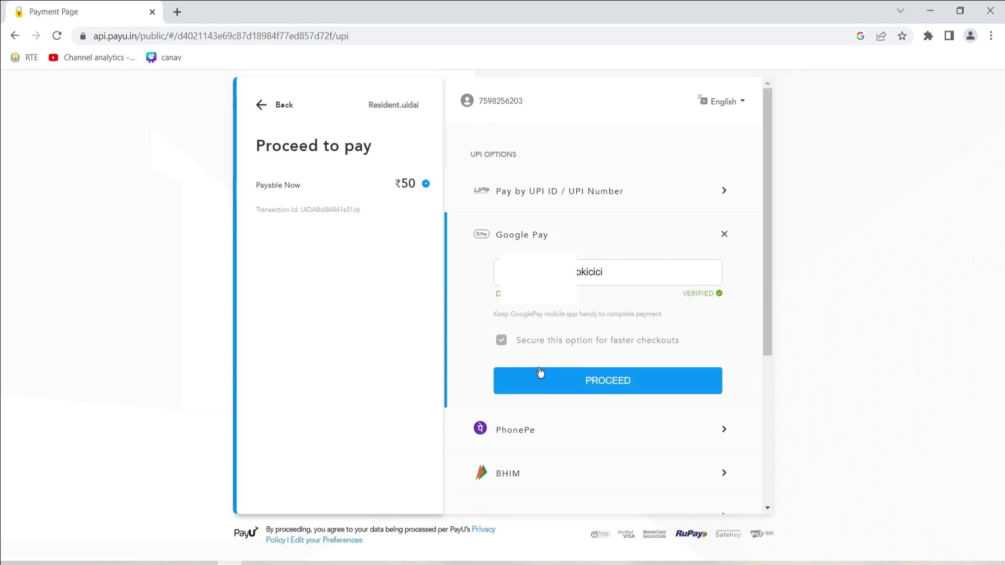
left_click(605, 385)
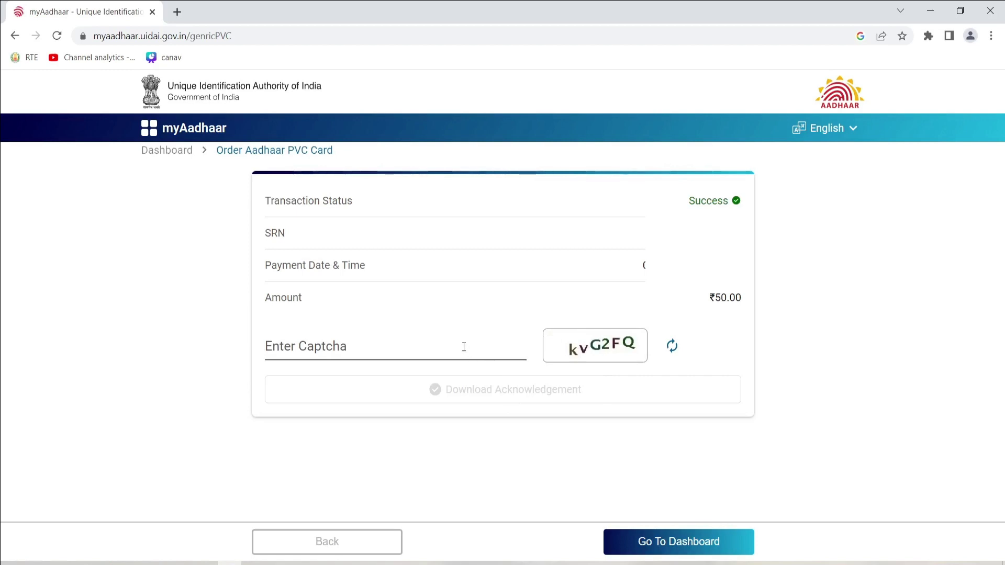
- Enter the acknowledgement captcha, download the acknowledgement slip, and open the downloaded PDF
left_click(430, 346)
type("k")
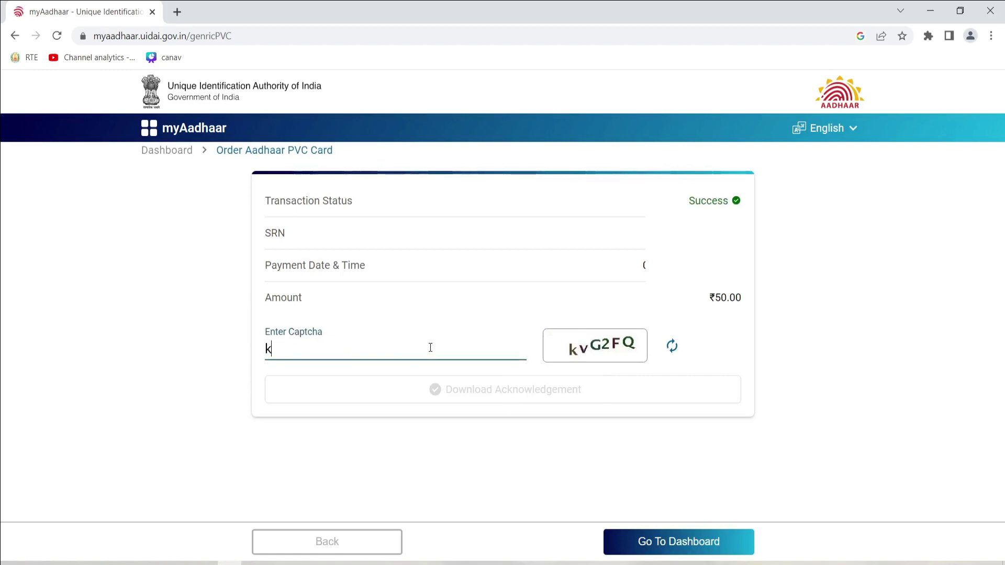
type("vG2FQ")
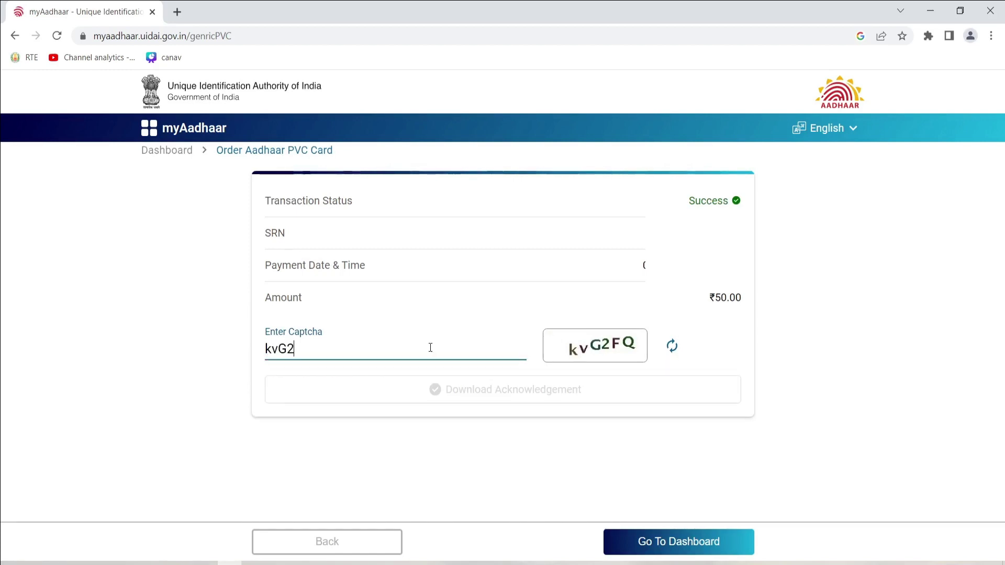
left_click(469, 402)
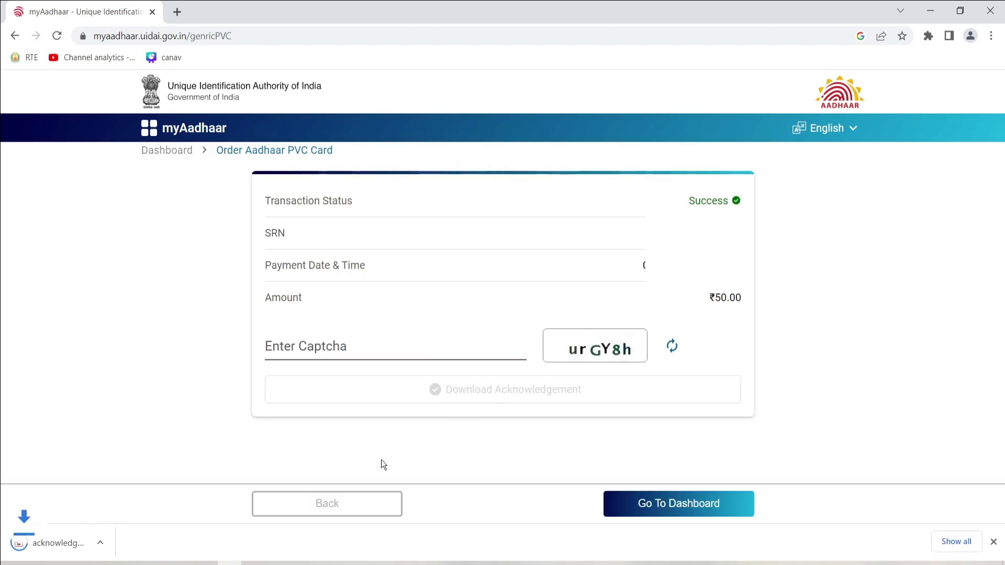
left_click(78, 547)
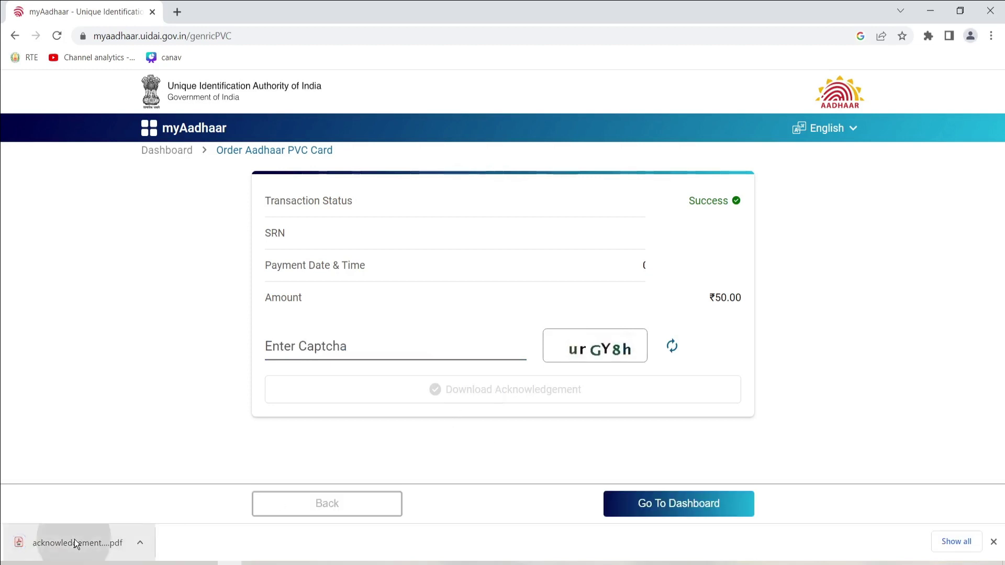